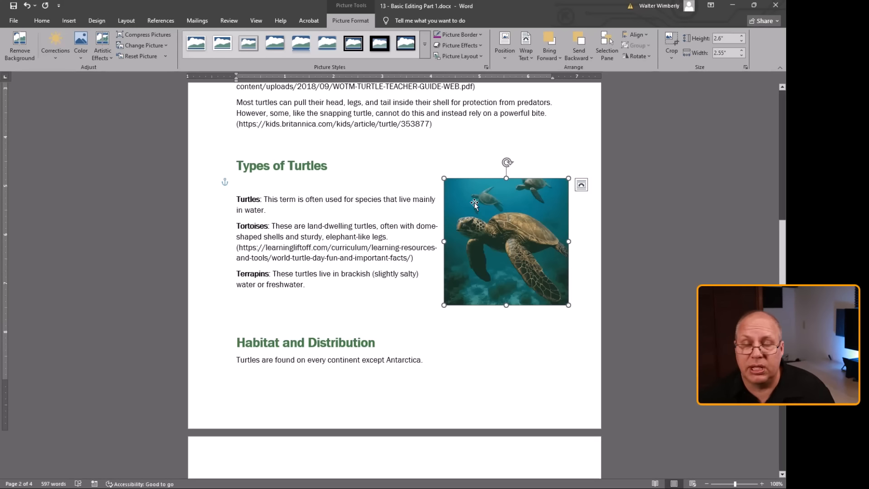
Crop the top of the sea turtle picture to a height of about 2.2" and move the picture up slightly beside the Types of Turtles text.
{"action": "key", "text": "Escape"}
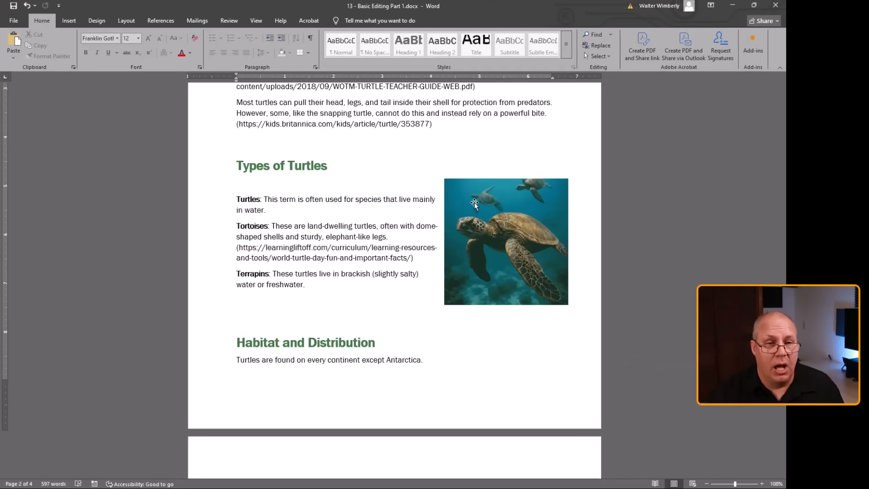
{"action": "left_click", "coordinate": [474, 202]}
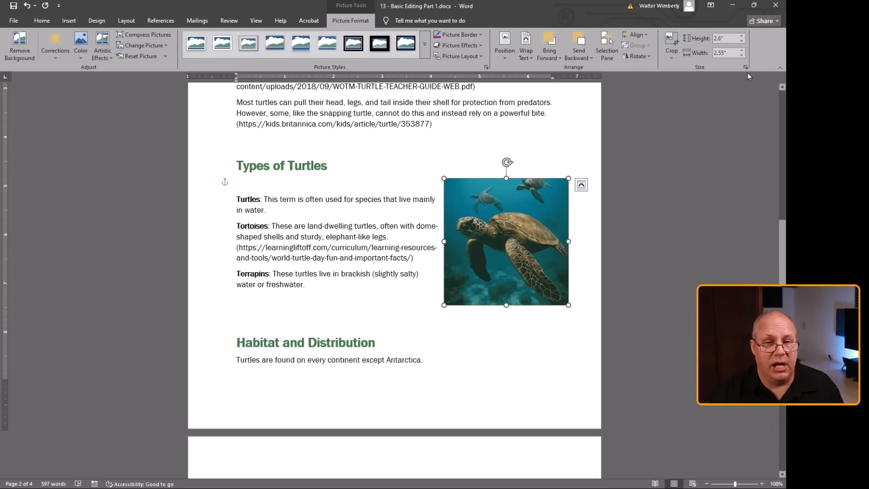
{"action": "left_click", "coordinate": [671, 41]}
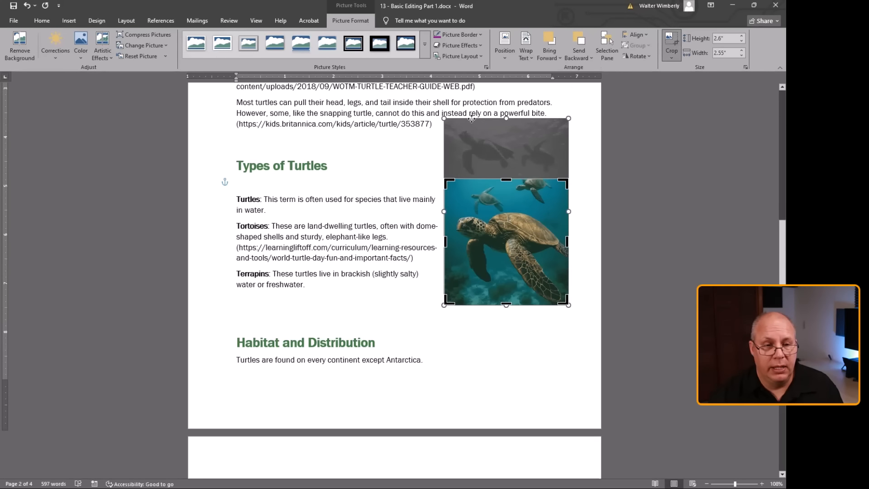
{"action": "left_click_drag", "start_coordinate": [506, 178], "coordinate": [500, 198]}
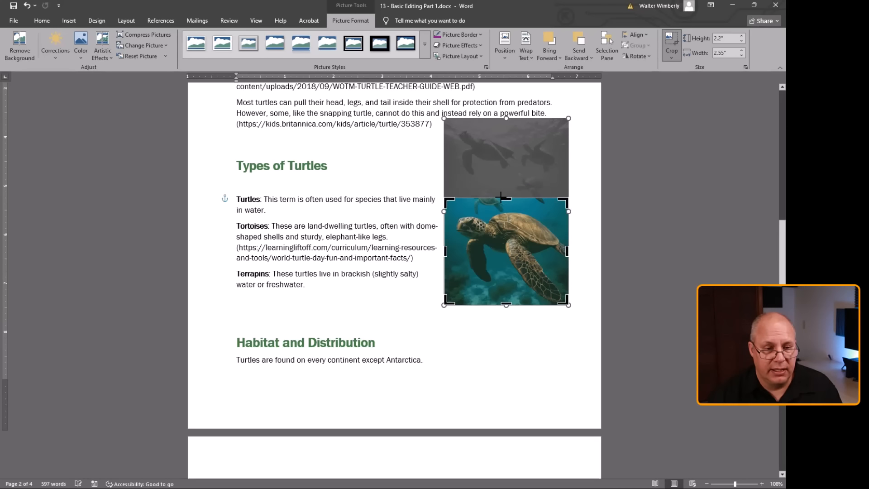
{"action": "left_click", "coordinate": [401, 201]}
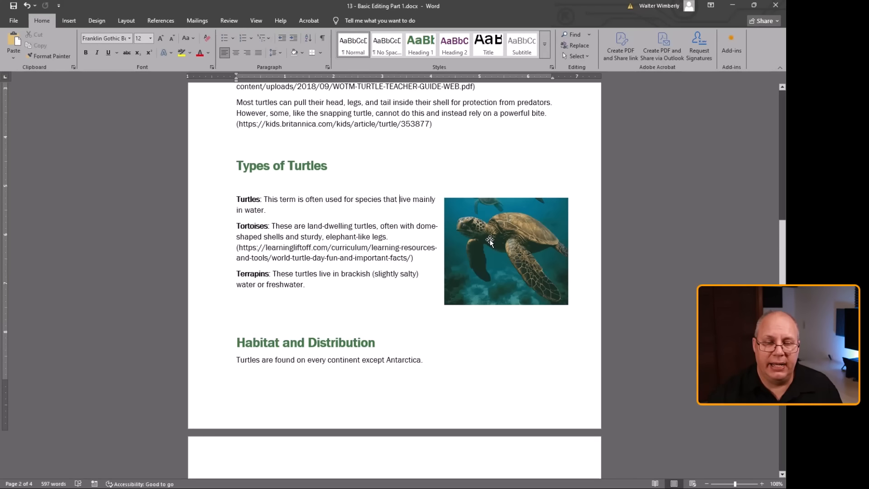
{"action": "left_click_drag", "start_coordinate": [490, 241], "coordinate": [496, 215]}
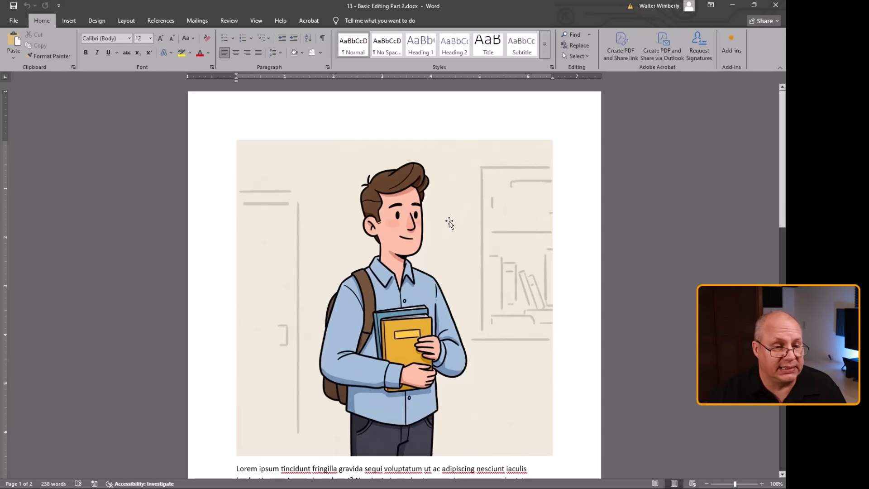
Remove the background from the student illustration using the automatically suggested area and keep the changes.
{"action": "left_click", "coordinate": [449, 222]}
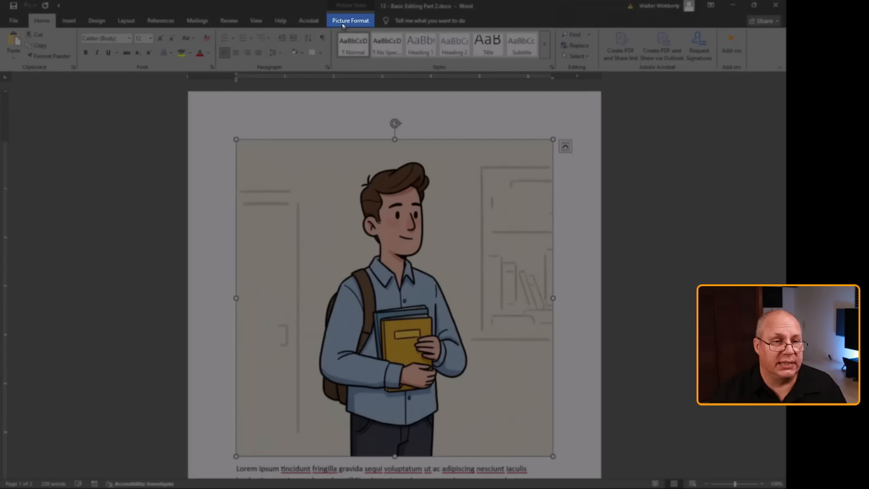
{"action": "left_click", "coordinate": [343, 21]}
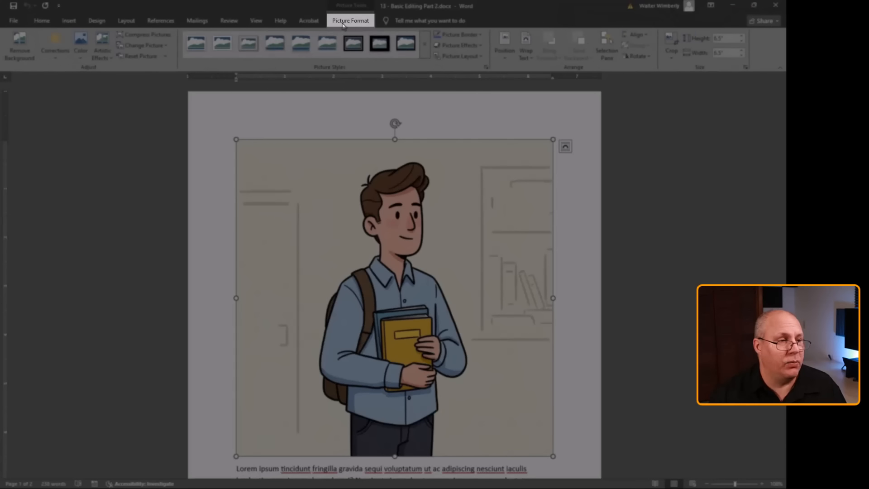
{"action": "left_click", "coordinate": [16, 43]}
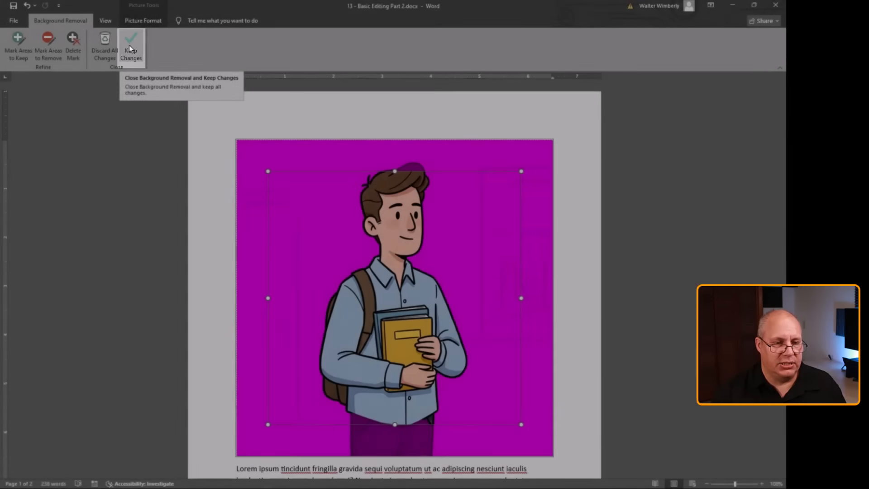
{"action": "left_click", "coordinate": [129, 45]}
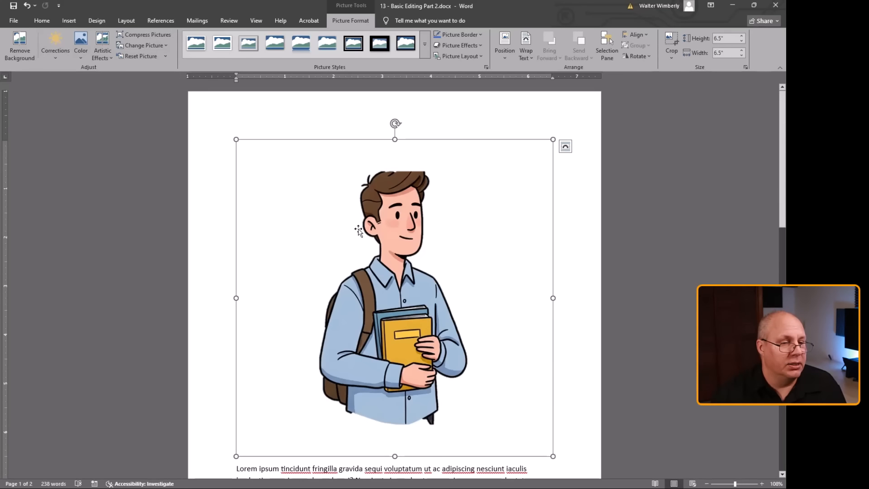
Refine the background removal by extending the kept area upward to include all of the student's hair, and keep the changes.
{"action": "left_click", "coordinate": [19, 45]}
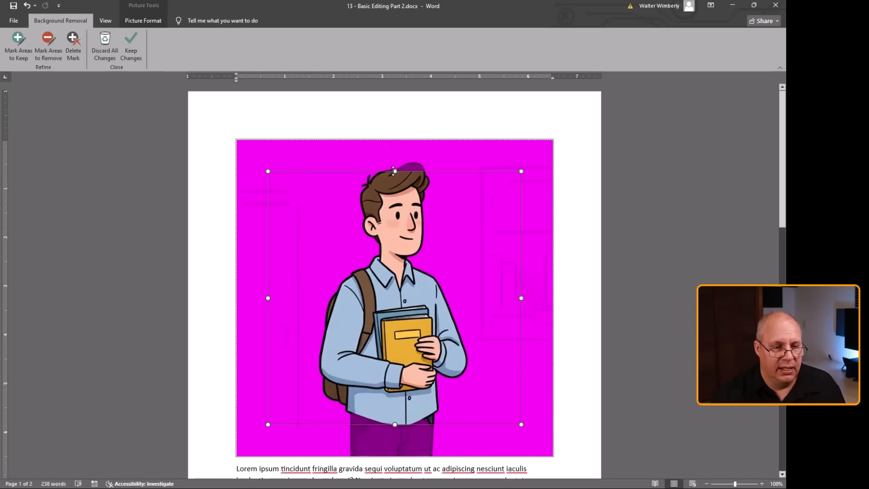
{"action": "left_click_drag", "start_coordinate": [395, 171], "coordinate": [395, 159]}
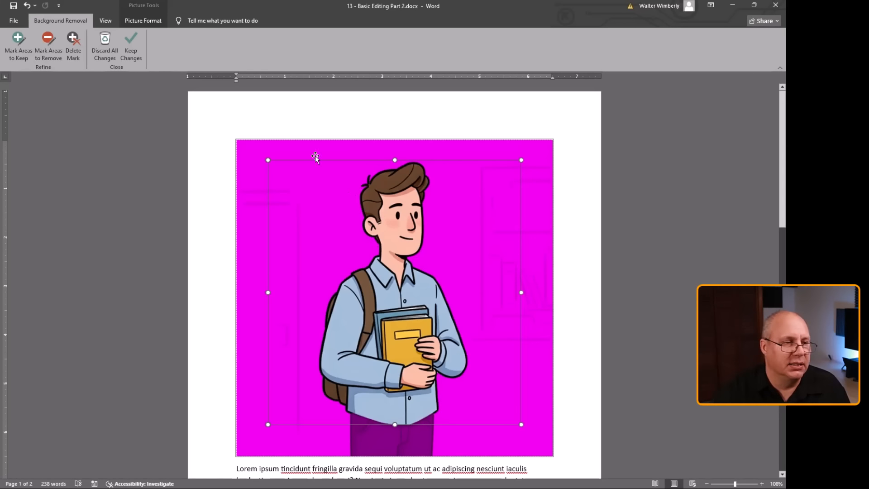
{"action": "left_click", "coordinate": [132, 40]}
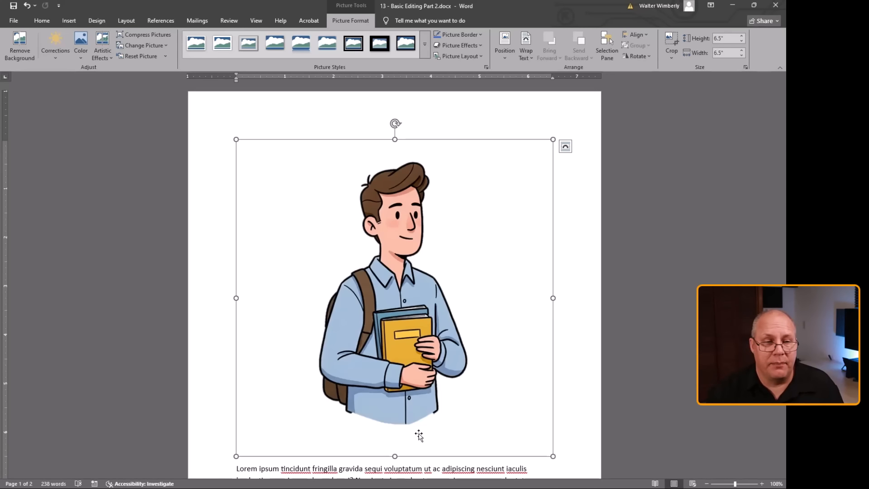
Crop the empty space around the student illustration from two opposite corners to about 5.49" high and 5.44" wide.
{"action": "left_click", "coordinate": [670, 40]}
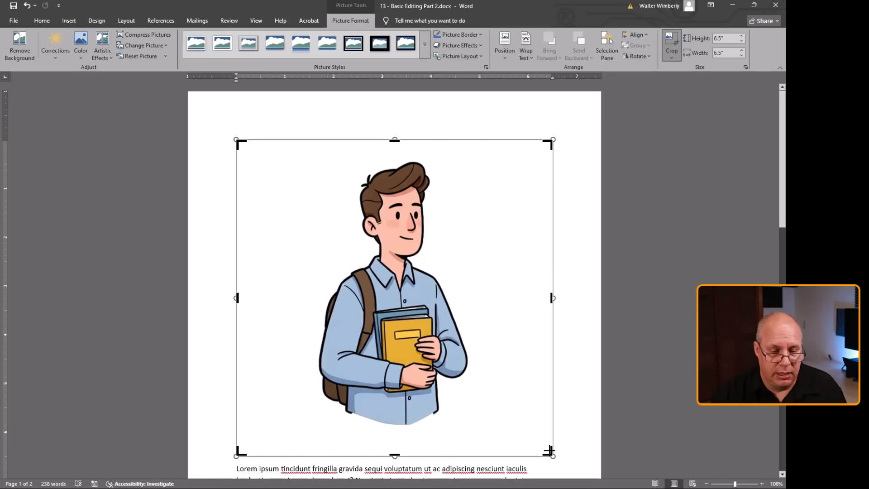
{"action": "left_click_drag", "start_coordinate": [549, 450], "coordinate": [530, 426]}
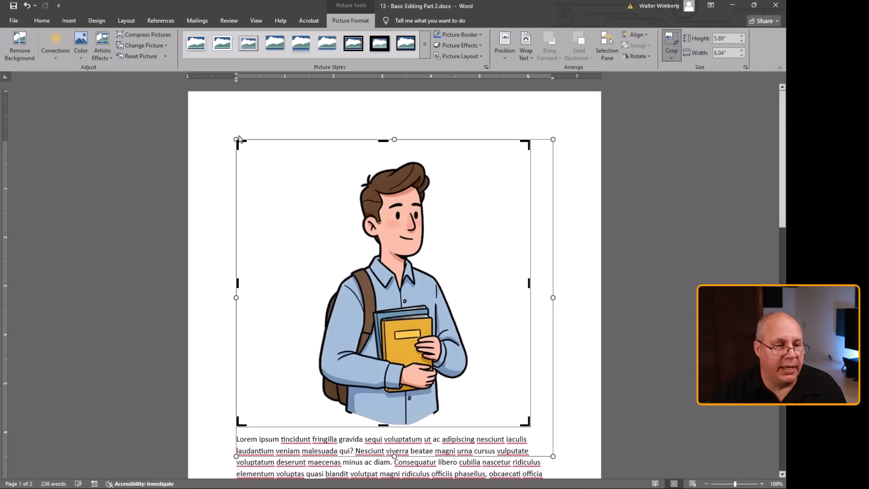
{"action": "left_click_drag", "start_coordinate": [238, 140], "coordinate": [266, 159]}
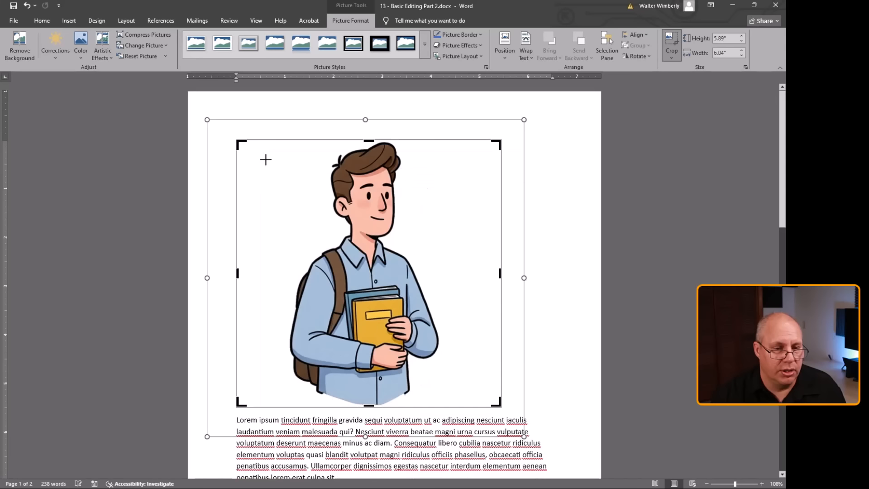
{"action": "left_click", "coordinate": [542, 249]}
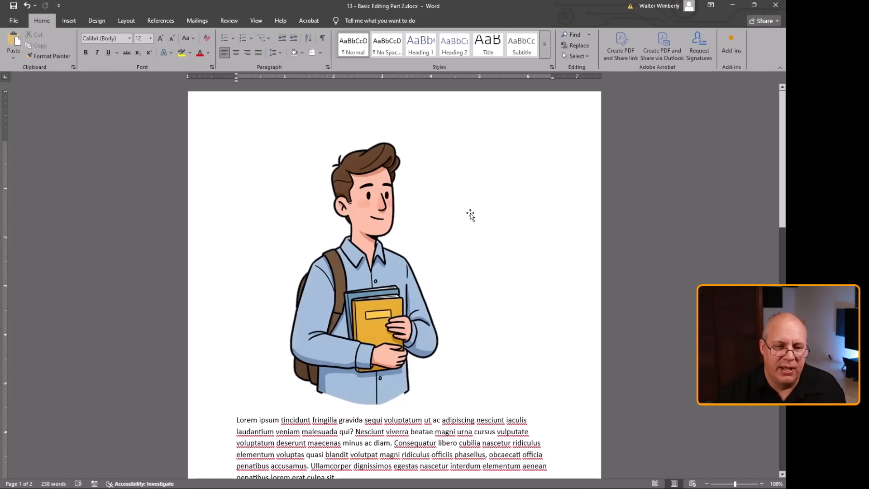
Set the student illustration's text wrapping to Through and move it about 1" left so its frame meets the page edge.
{"action": "left_click", "coordinate": [343, 303]}
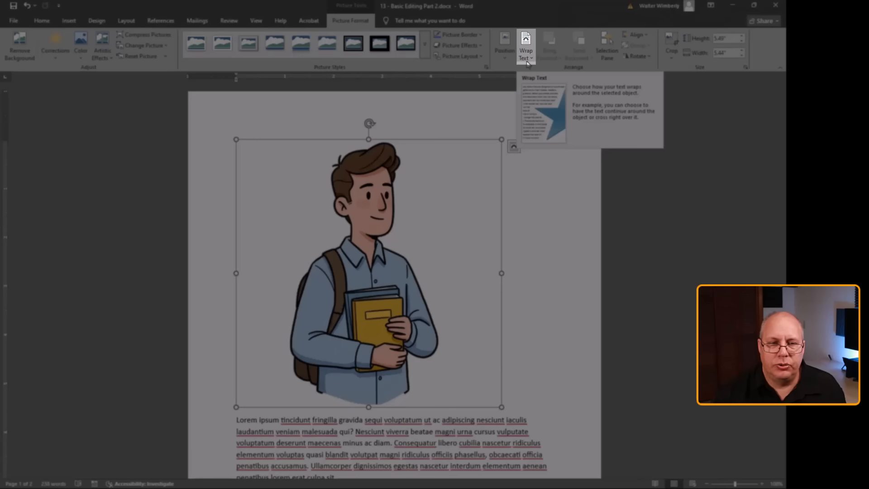
{"action": "left_click", "coordinate": [526, 56]}
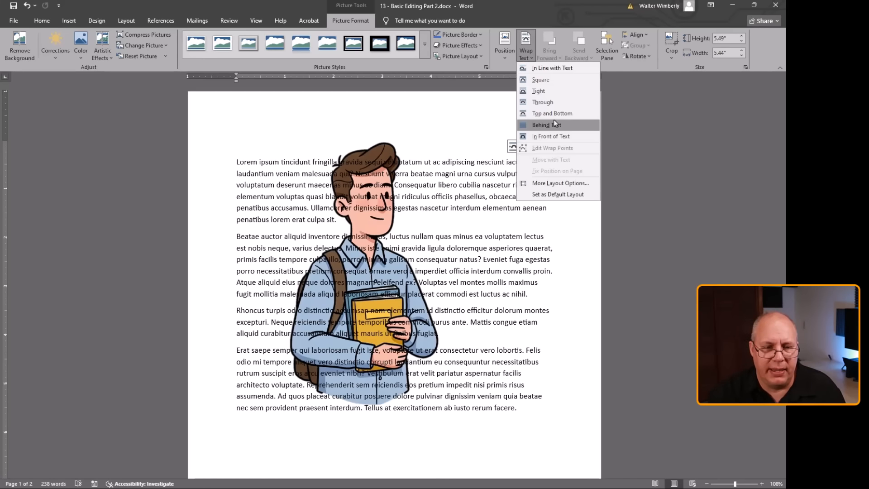
{"action": "left_click", "coordinate": [551, 103]}
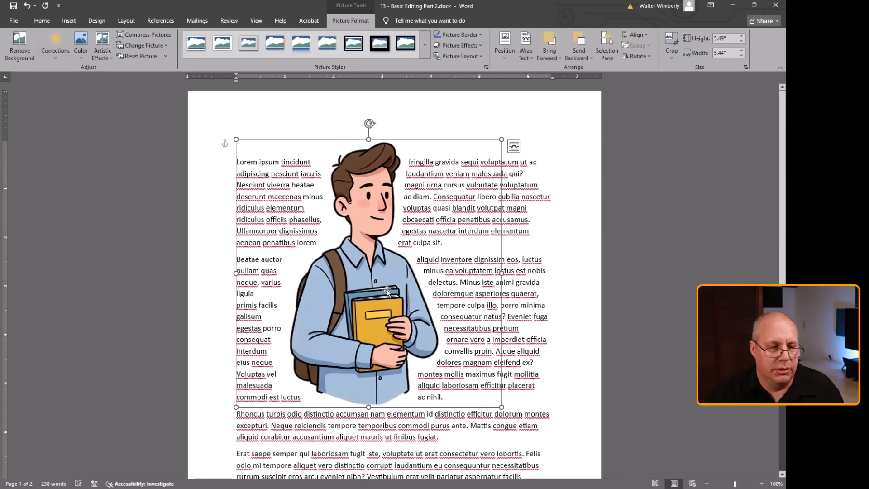
{"action": "left_click_drag", "start_coordinate": [384, 283], "coordinate": [298, 292]}
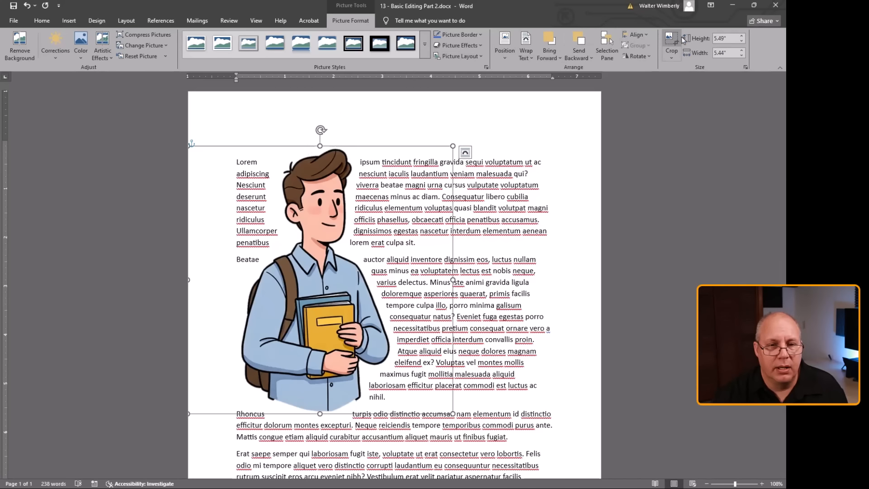
Crop the left side of the student illustration to a width of about 4.51" and move it into the page's left margin.
{"action": "left_click", "coordinate": [668, 43]}
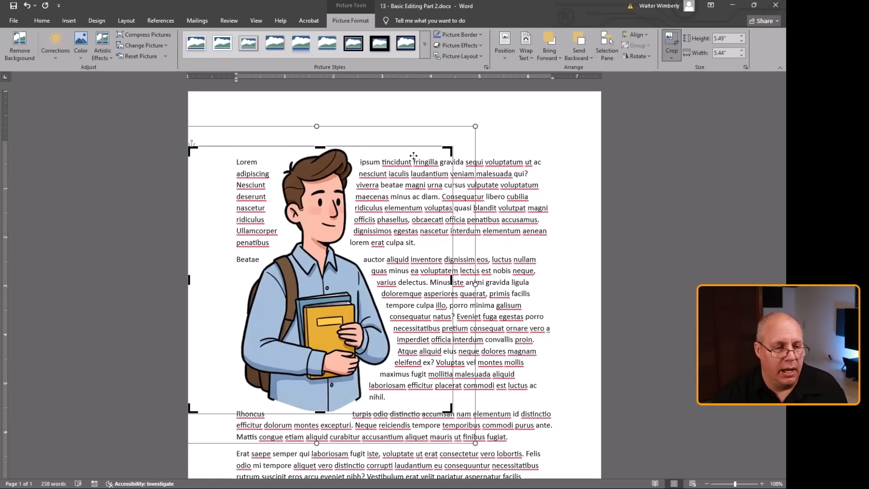
{"action": "left_click_drag", "start_coordinate": [189, 282], "coordinate": [233, 278]}
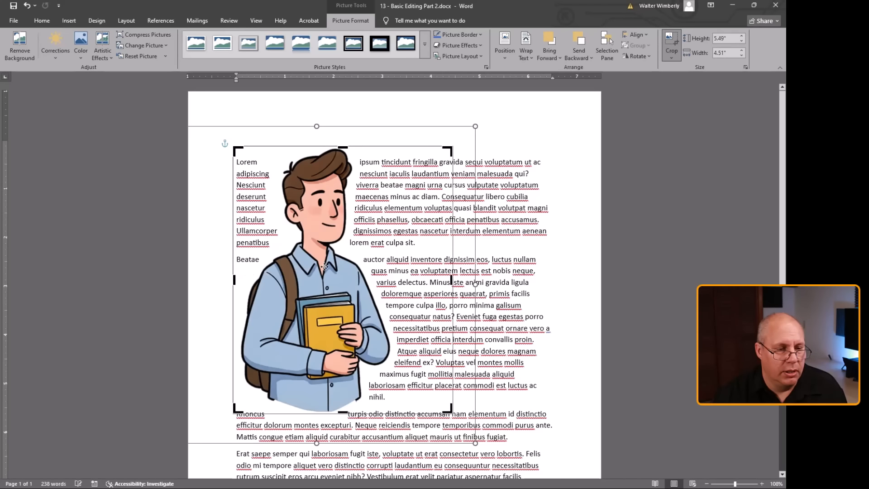
{"action": "left_click", "coordinate": [525, 245]}
{"action": "left_click_drag", "start_coordinate": [325, 270], "coordinate": [290, 270]}
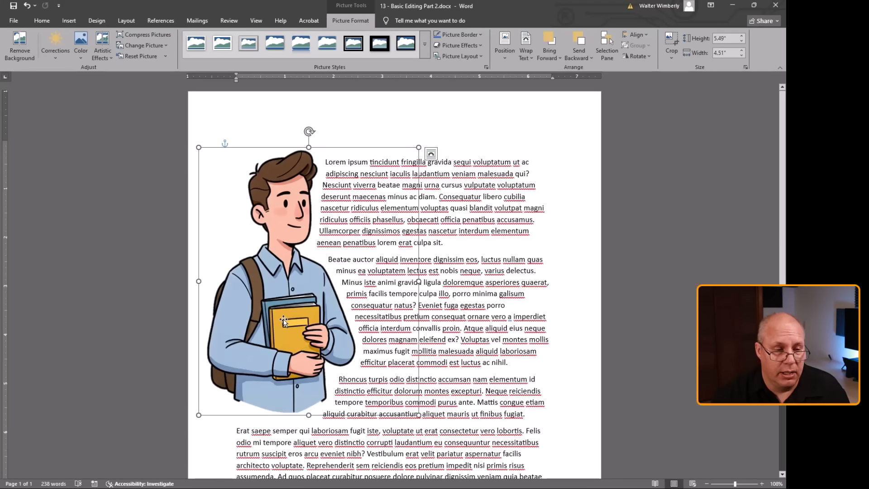
Move the student illustration to the right side of the page text and crop its right side to a width of about 3.41".
{"action": "left_click_drag", "start_coordinate": [283, 322], "coordinate": [539, 325]}
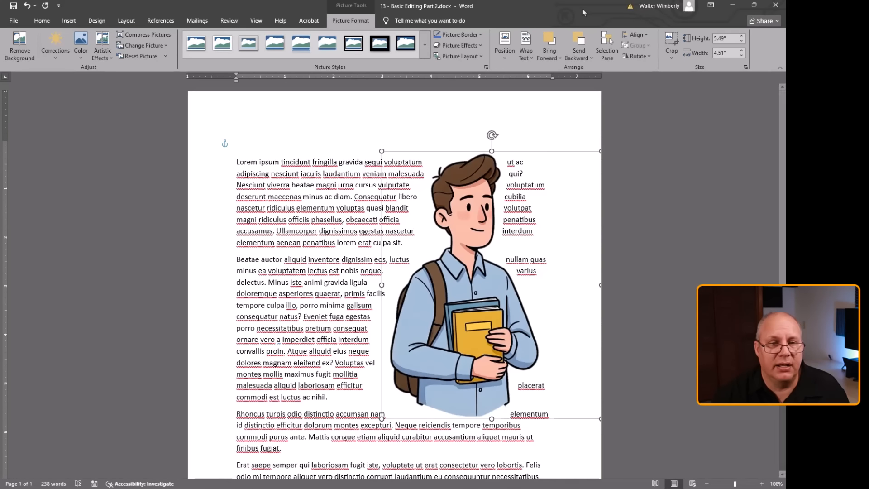
{"action": "left_click", "coordinate": [671, 57]}
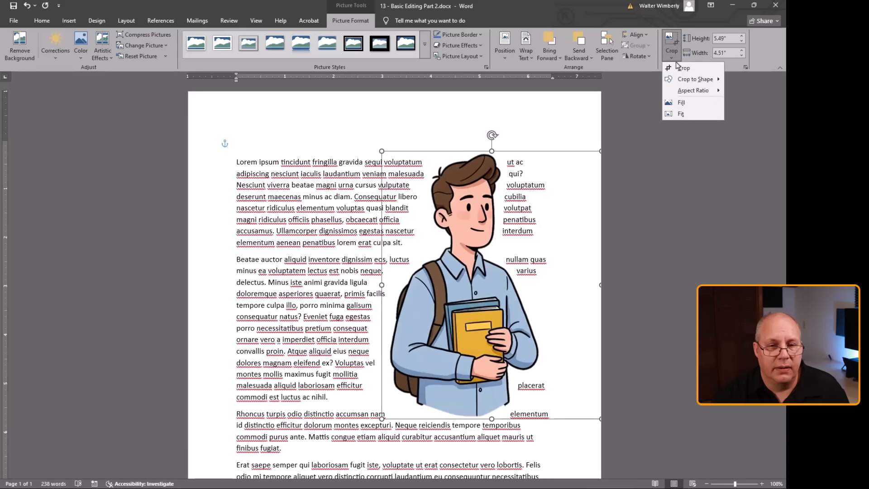
{"action": "key", "text": "Escape"}
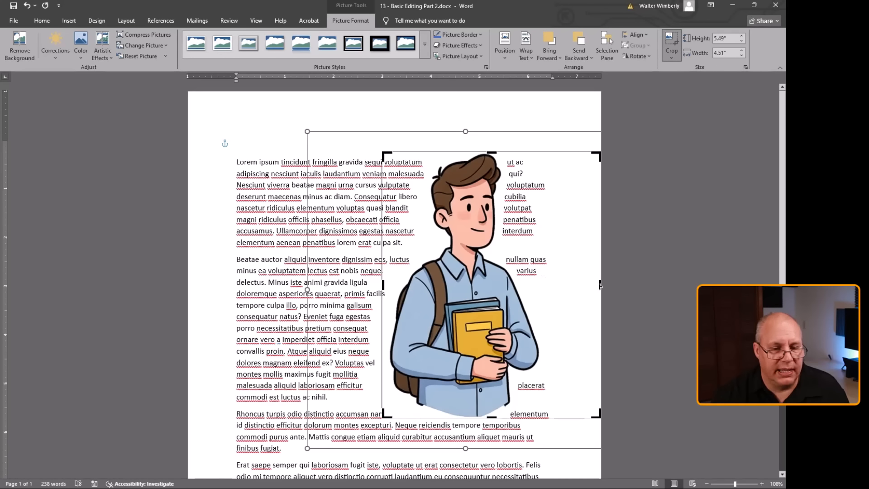
{"action": "left_click_drag", "start_coordinate": [598, 285], "coordinate": [532, 265]}
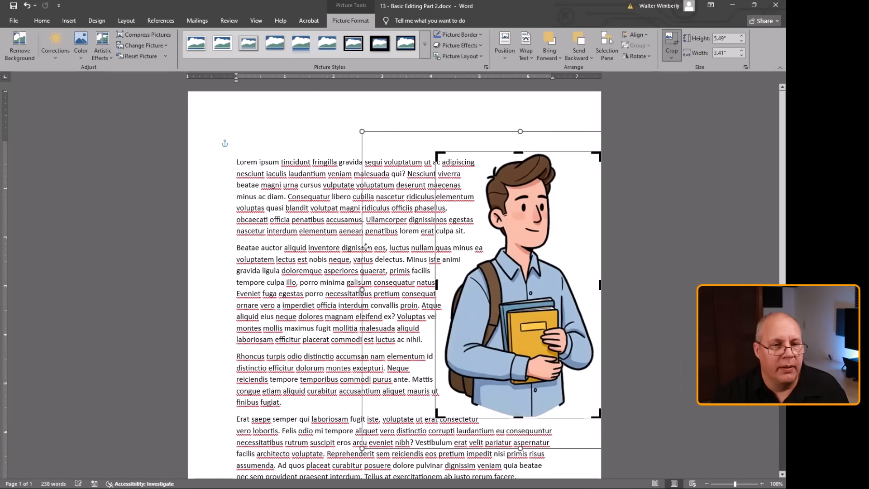
{"action": "left_click", "coordinate": [315, 240]}
{"action": "left_click", "coordinate": [530, 230]}
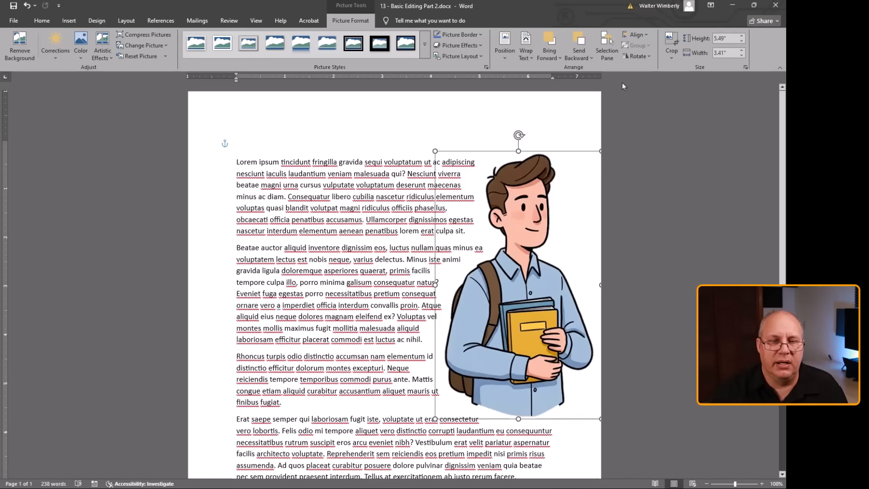
Flip the student illustration horizontally so the figure faces the text, and deselect it.
{"action": "left_click", "coordinate": [646, 59]}
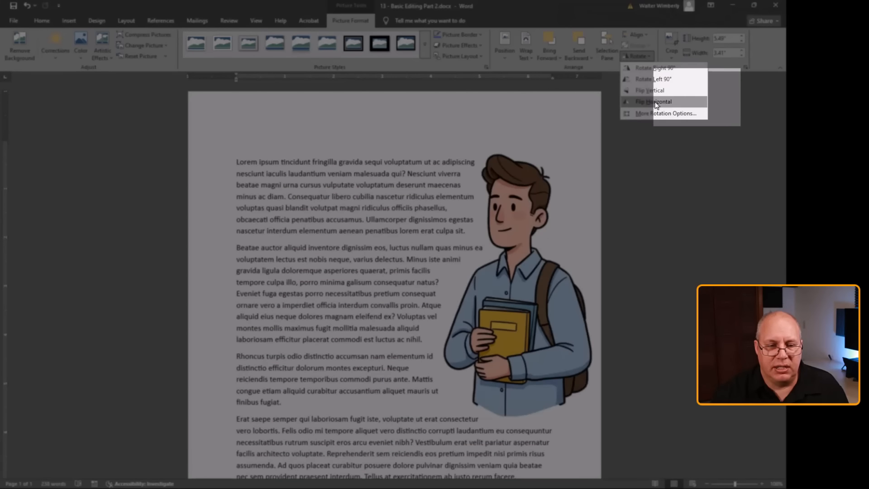
{"action": "left_click", "coordinate": [656, 101]}
{"action": "left_click", "coordinate": [677, 217]}
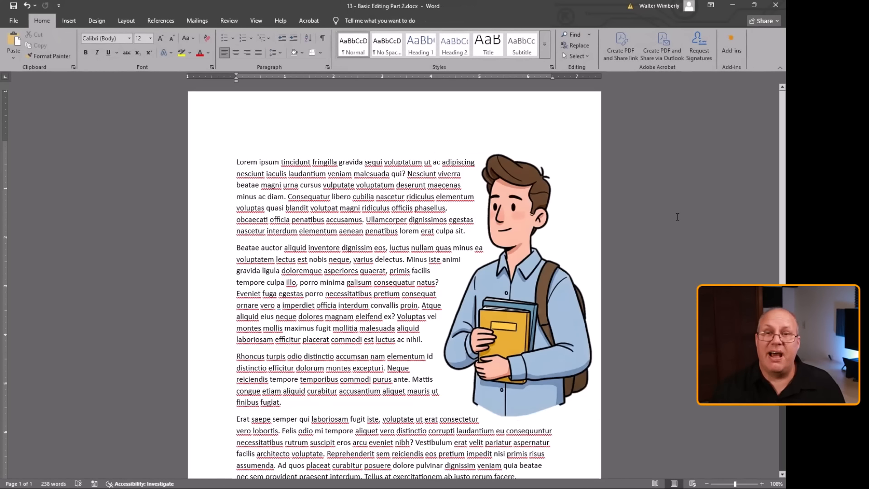